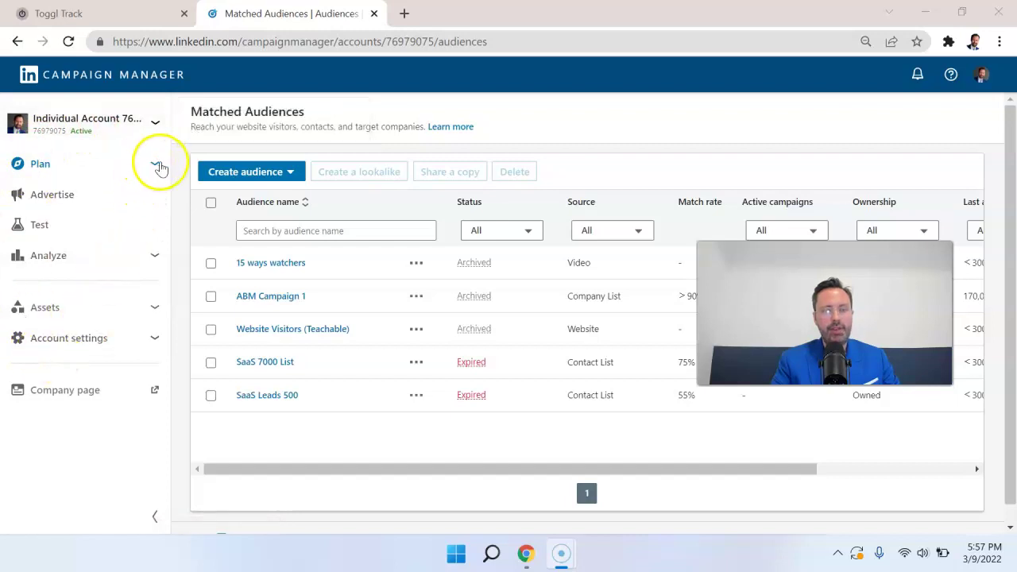
Expand the planning section and open the company/contact list upload form for a new matched audience
left_click(158, 166)
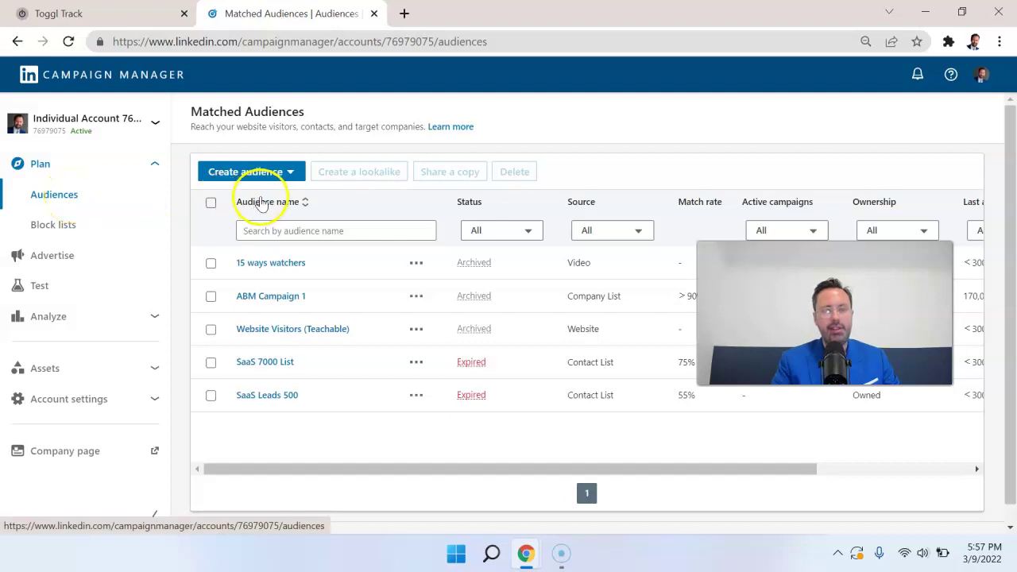
left_click(275, 177)
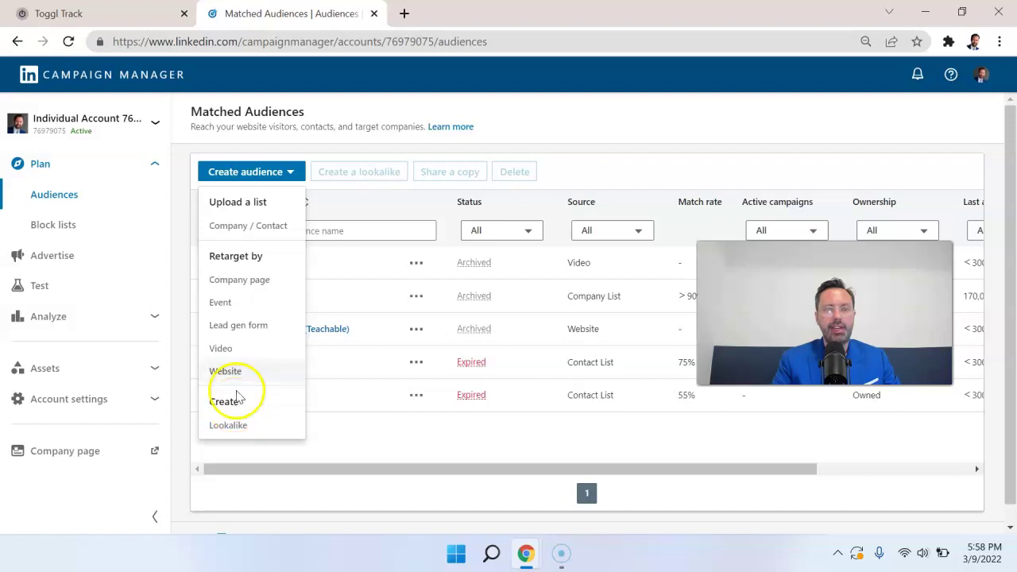
left_click(249, 229)
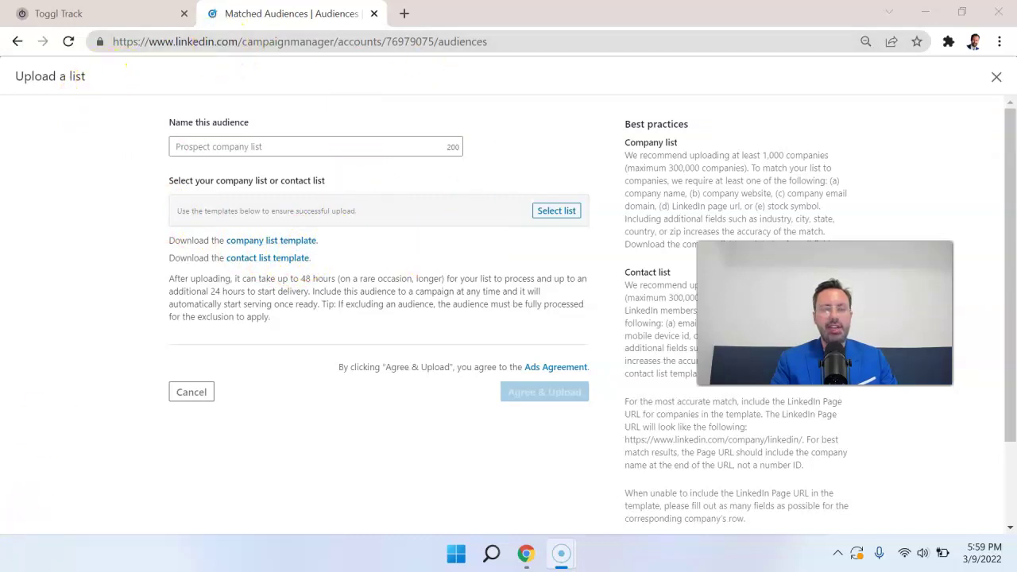
Open the company page retargeting audience form and review its engagement type and time range options
left_click(291, 172)
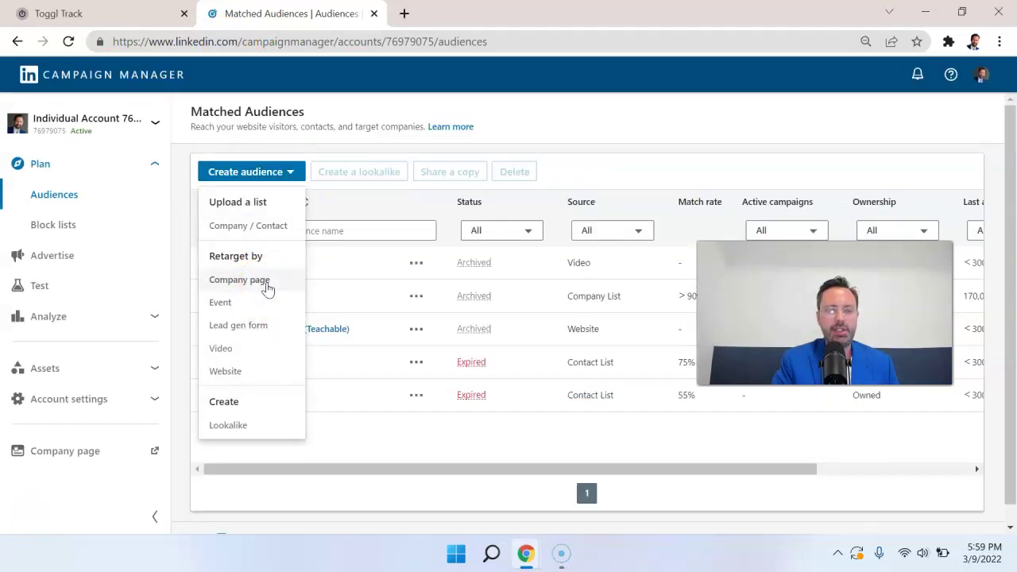
left_click(239, 279)
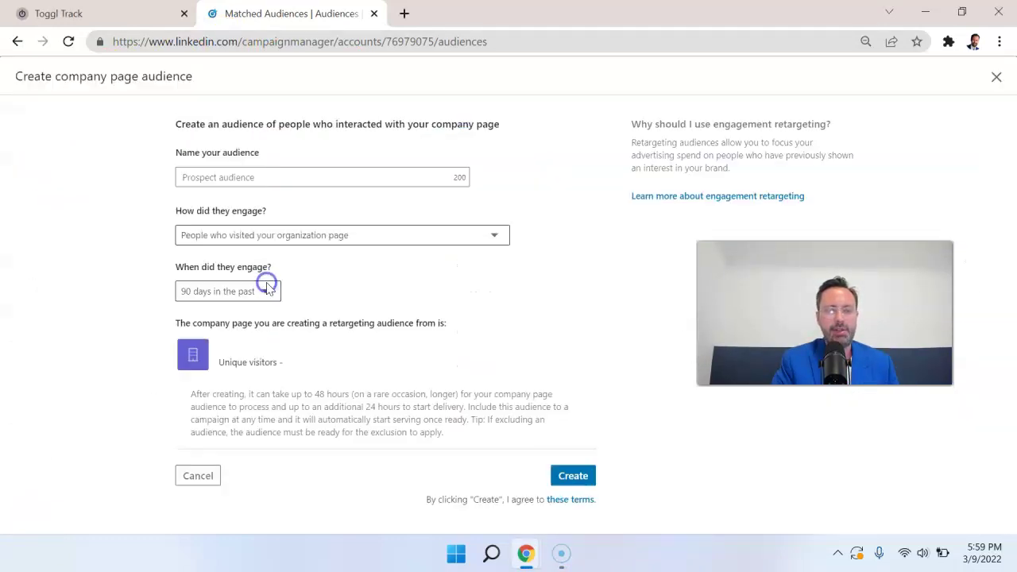
left_click(332, 242)
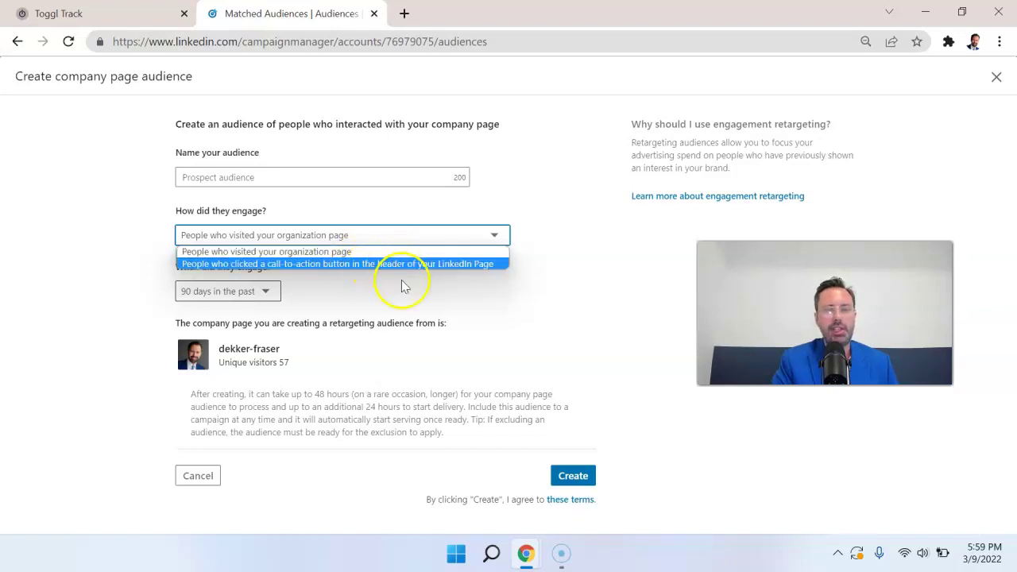
left_click(441, 316)
left_click(268, 291)
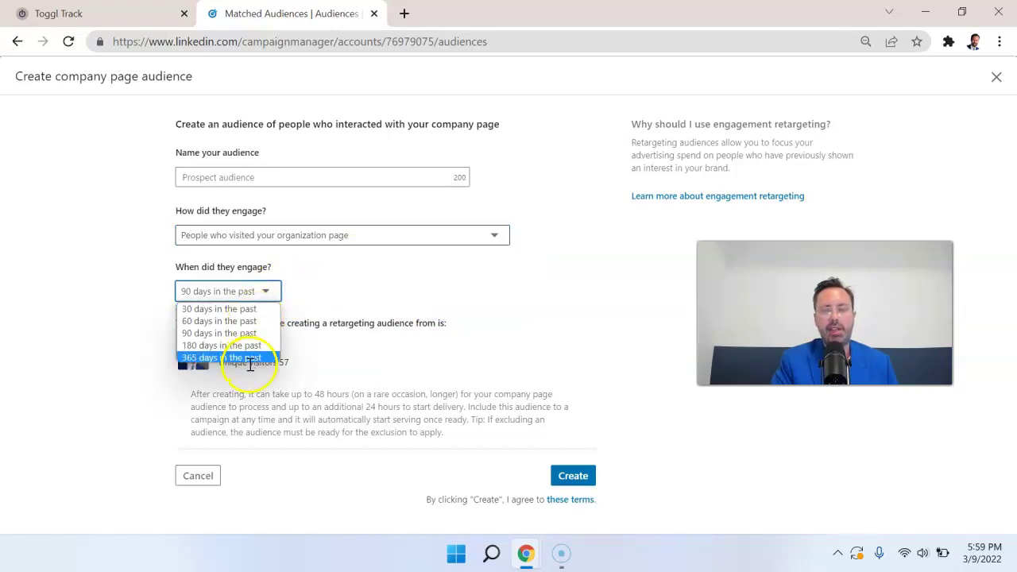
left_click(411, 340)
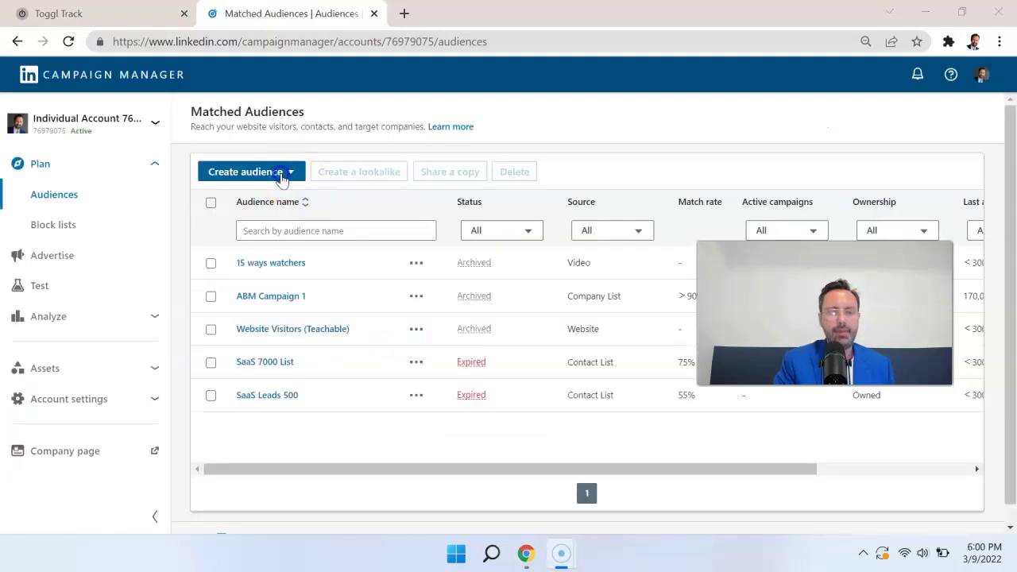
Open the event retargeting audience form and review how attendee engagement and source events are defined
left_click(286, 173)
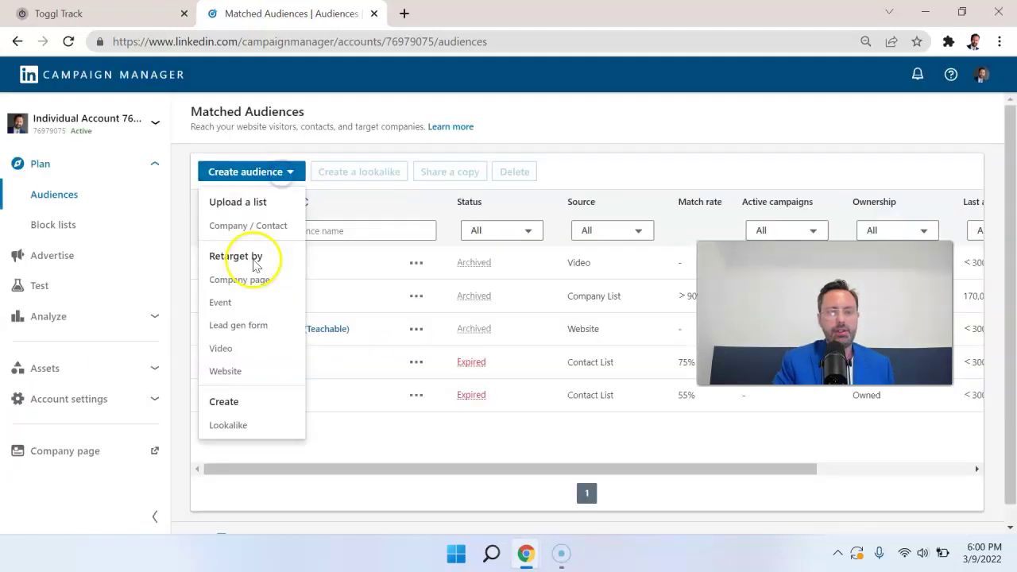
left_click(256, 306)
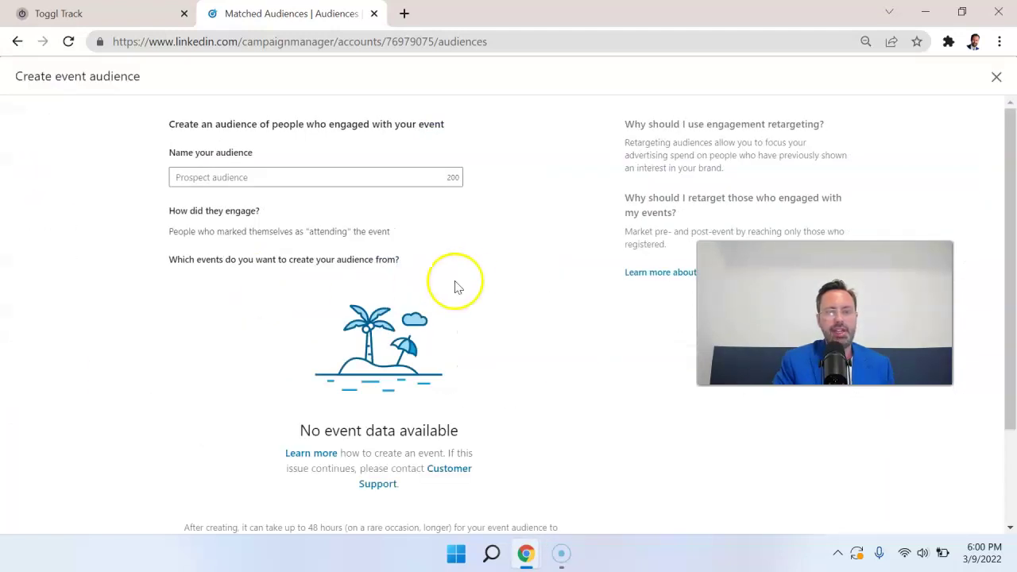
scroll(478, 258, "down", 1)
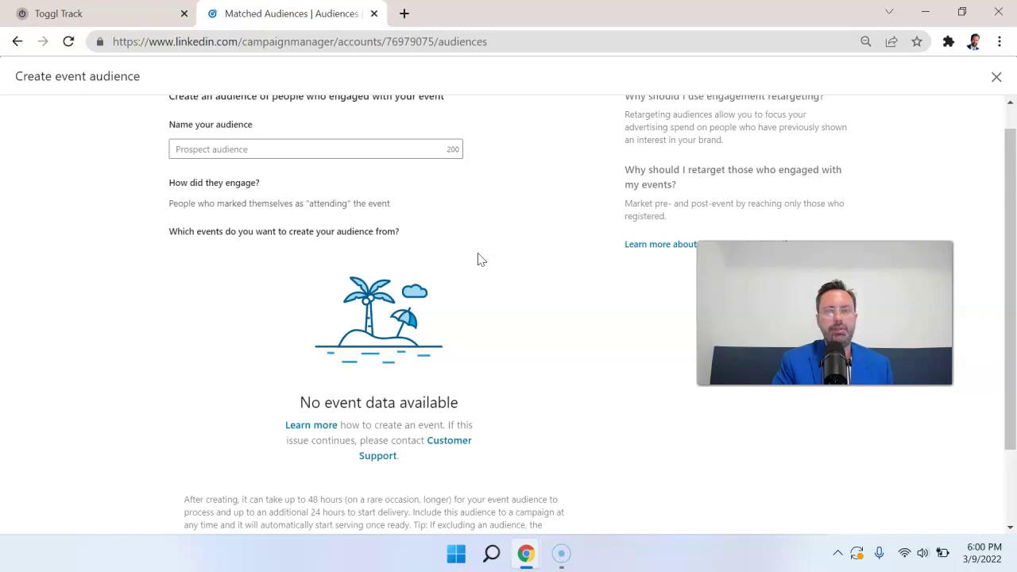
scroll(508, 215, "up", 1)
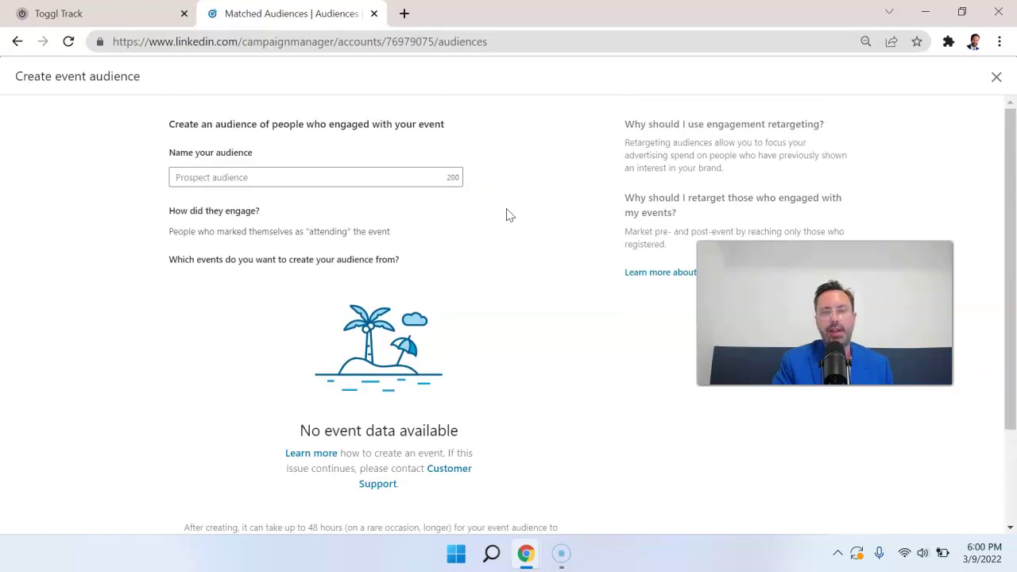
left_click_drag(381, 227, 266, 221)
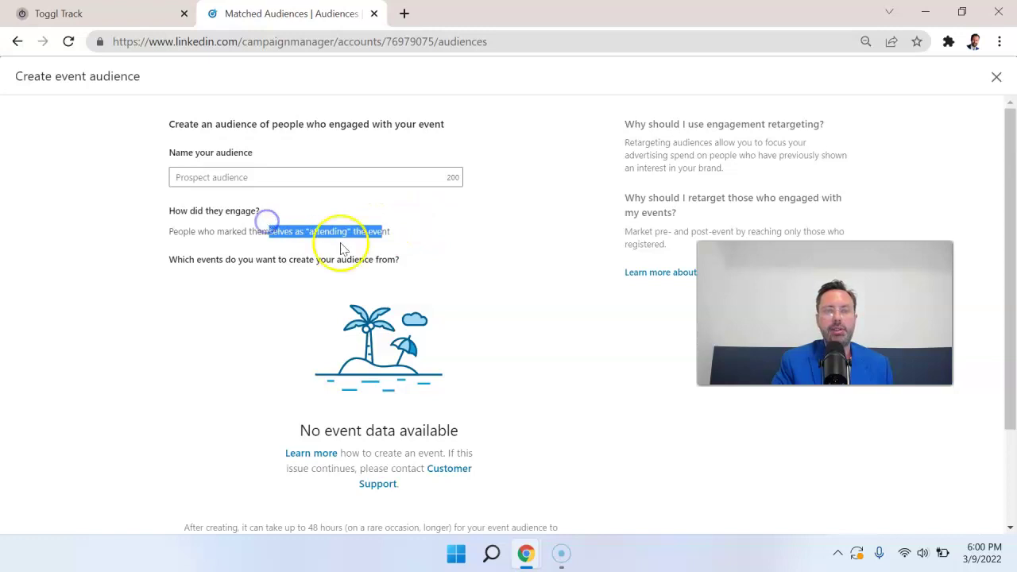
left_click(387, 243)
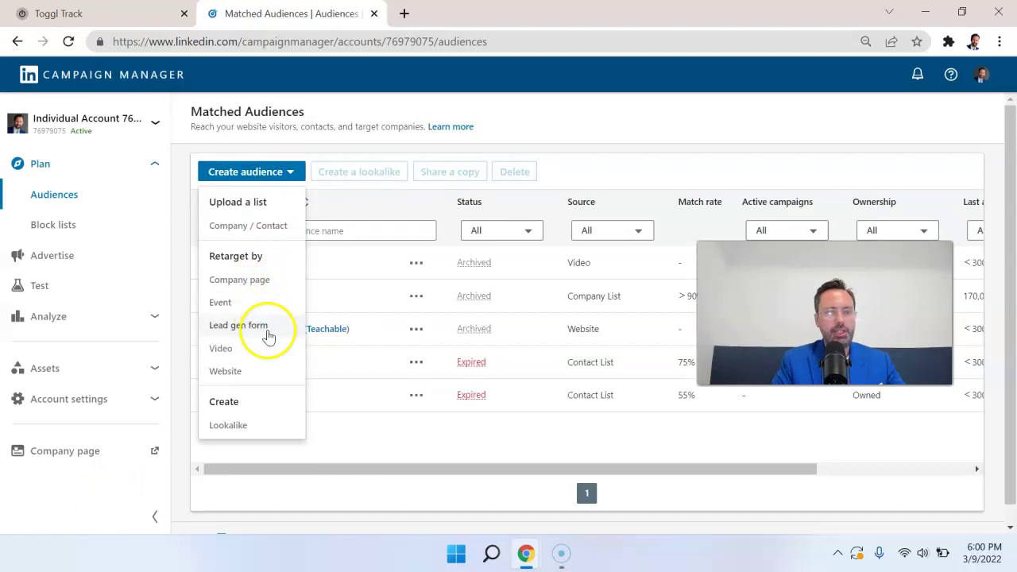
Open the lead gen form retargeting audience form and review its engagement type and time range options
left_click(238, 325)
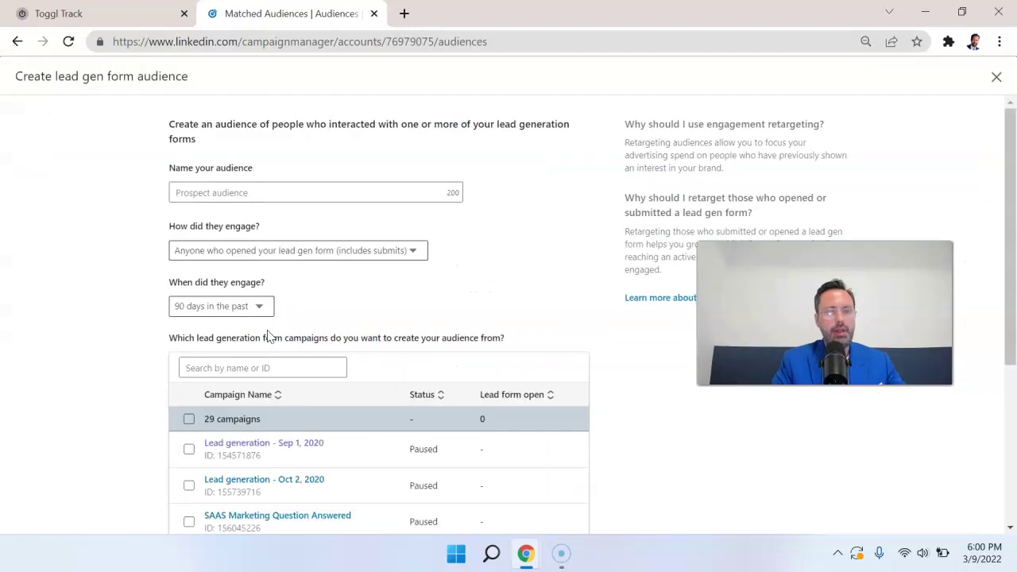
left_click(397, 252)
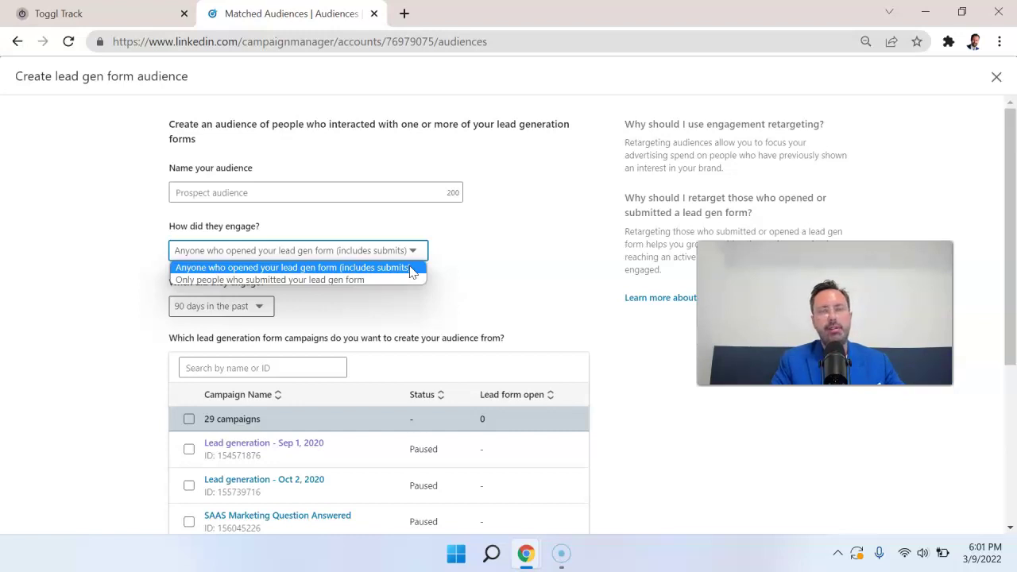
left_click(368, 277)
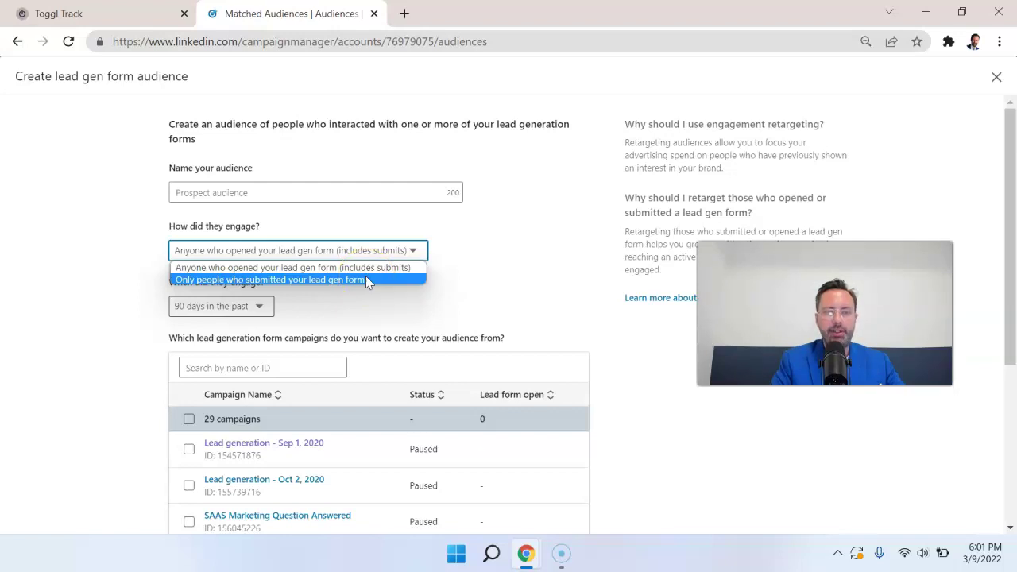
left_click(519, 284)
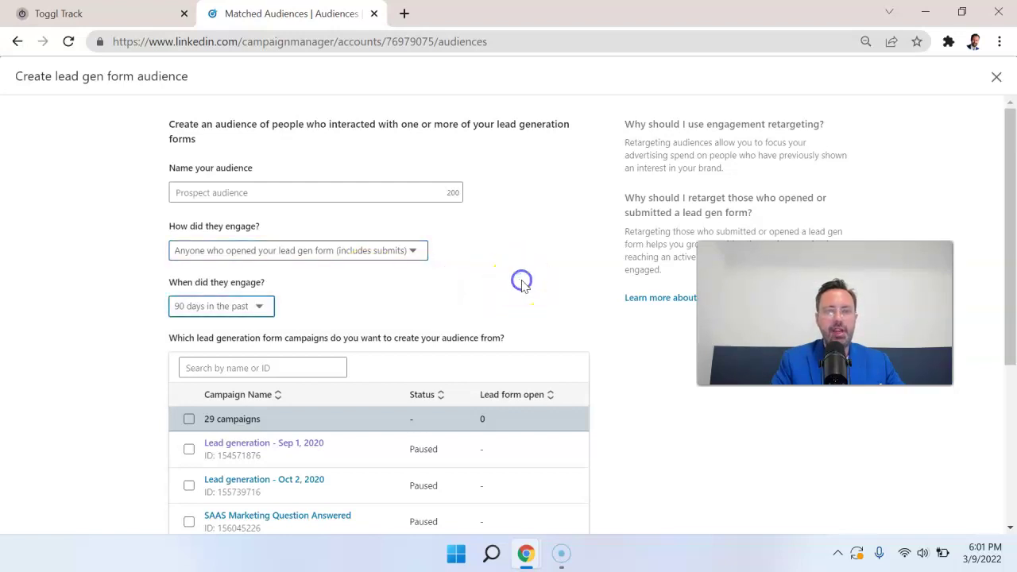
scroll(522, 285, "down", 1)
left_click(259, 236)
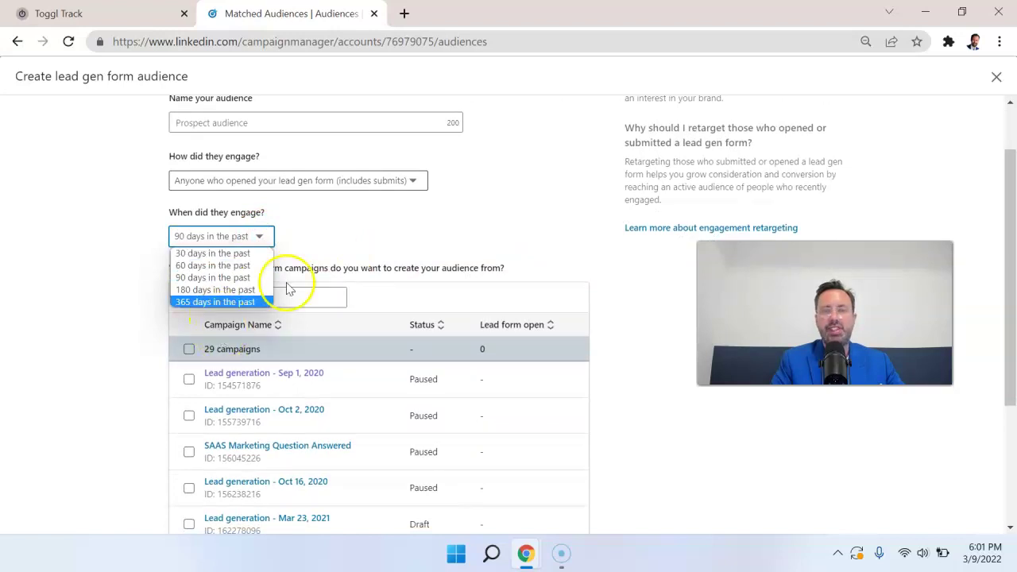
left_click(374, 229)
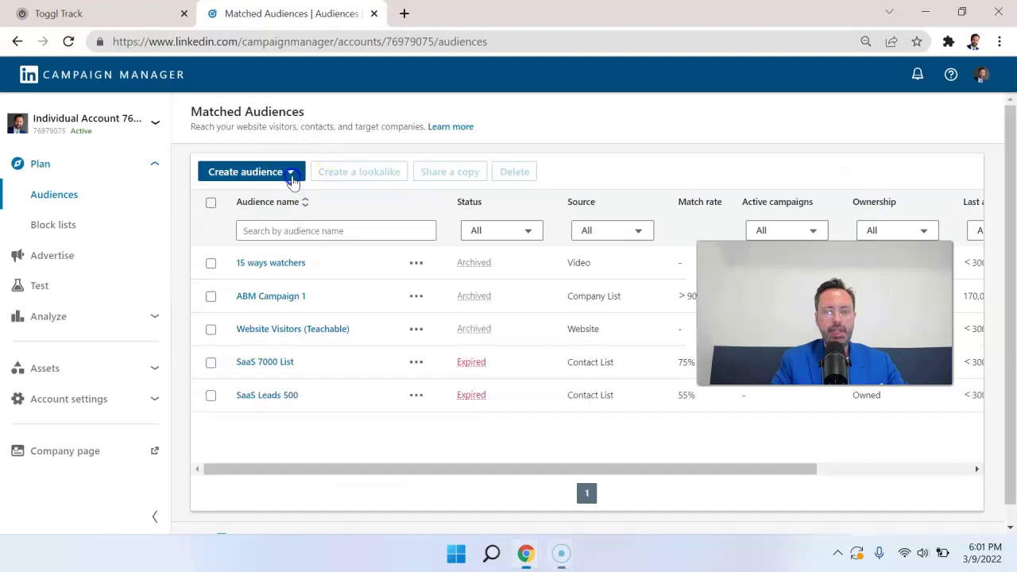
Open the video retargeting audience form and review its view-percentage options and source campaigns
left_click(290, 174)
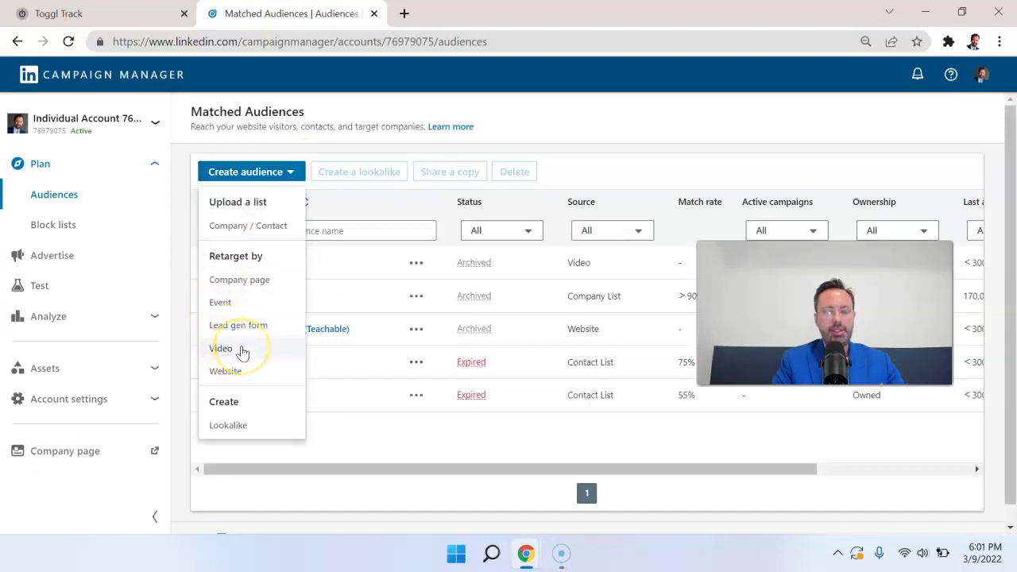
left_click(242, 352)
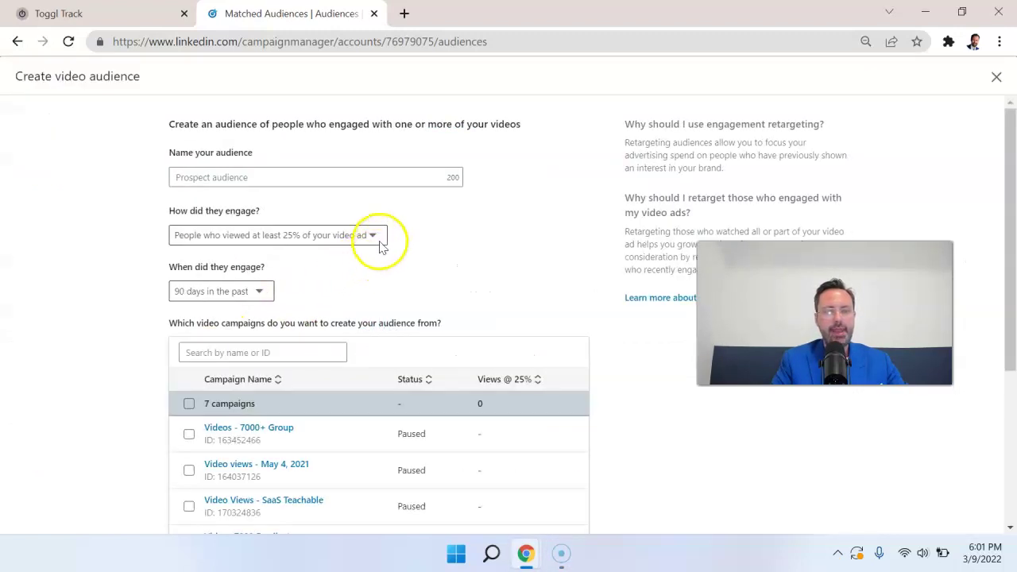
left_click(365, 237)
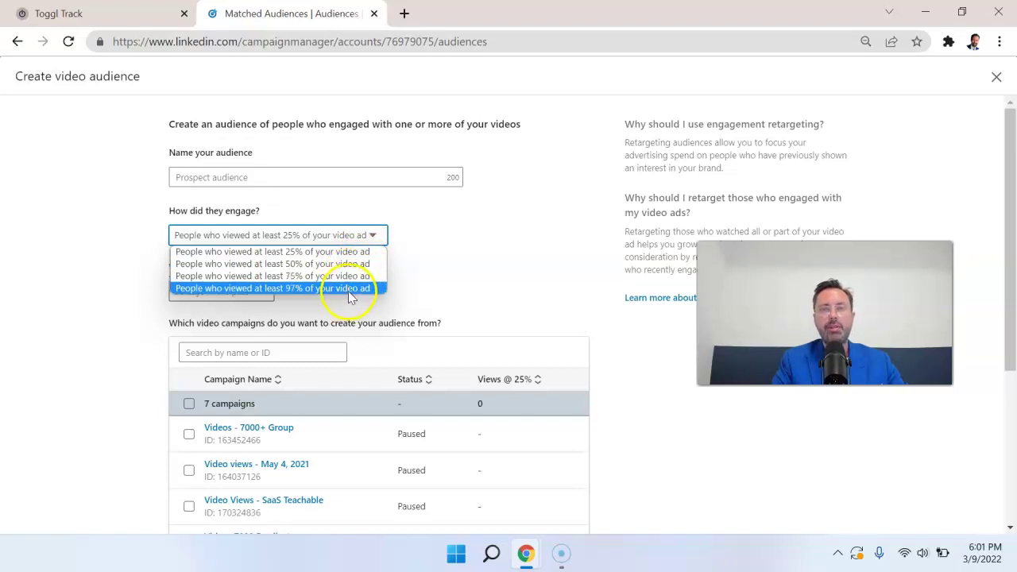
left_click(487, 295)
scroll(490, 294, "down", 2)
scroll(490, 300, "up", 2)
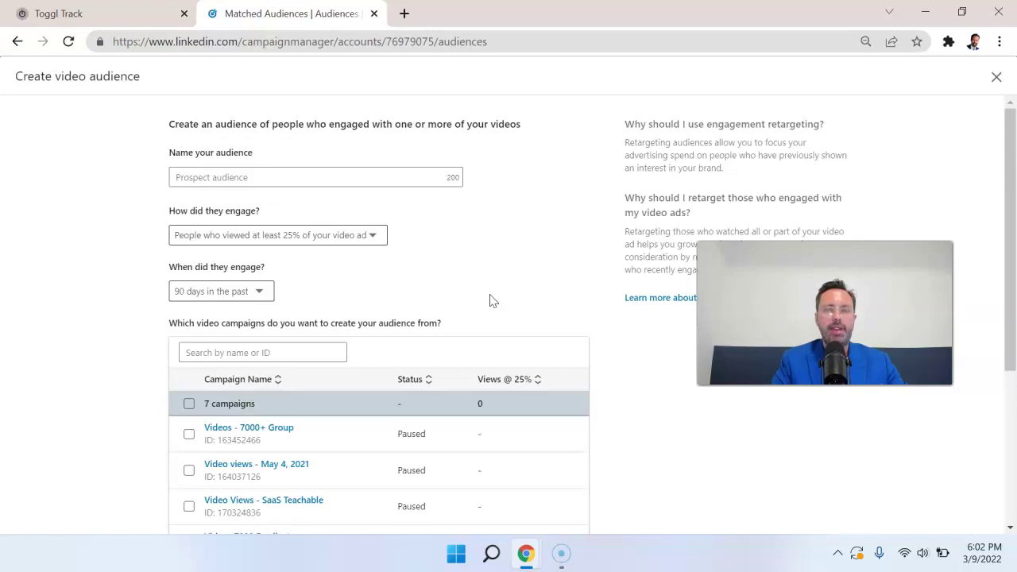
left_click(364, 235)
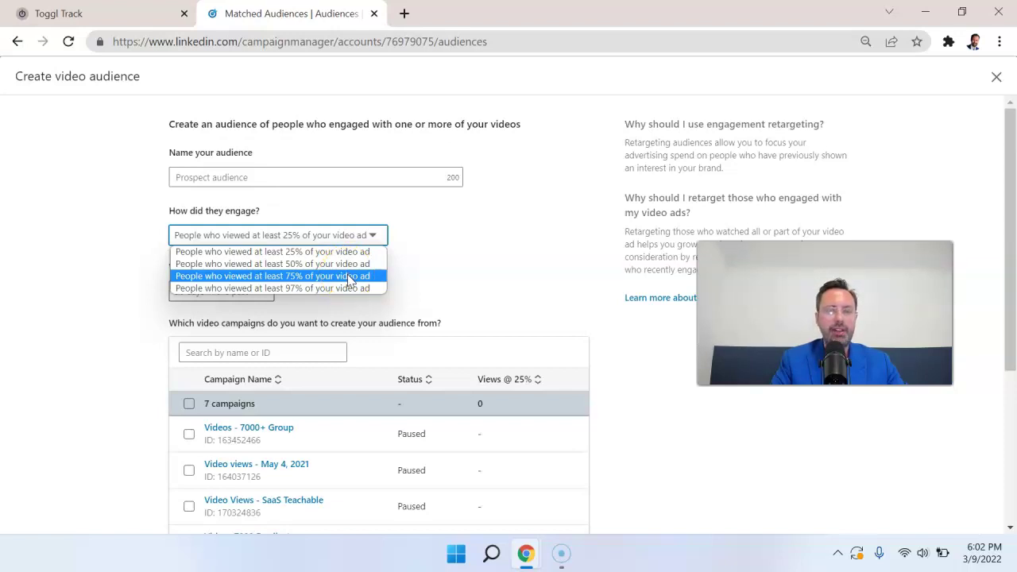
left_click(519, 275)
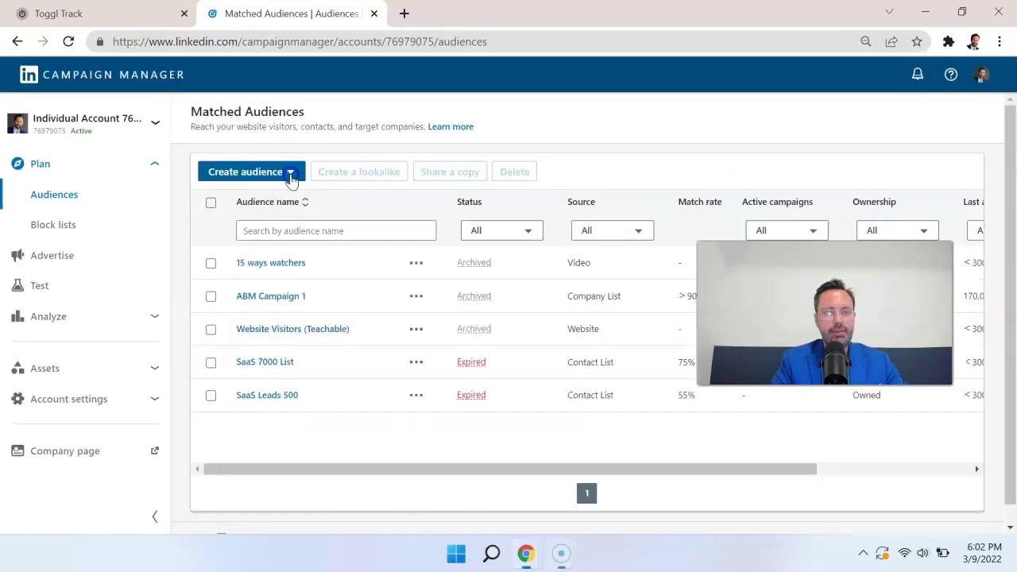
Open the website retargeting audience form and review its engagement time range options
left_click(286, 172)
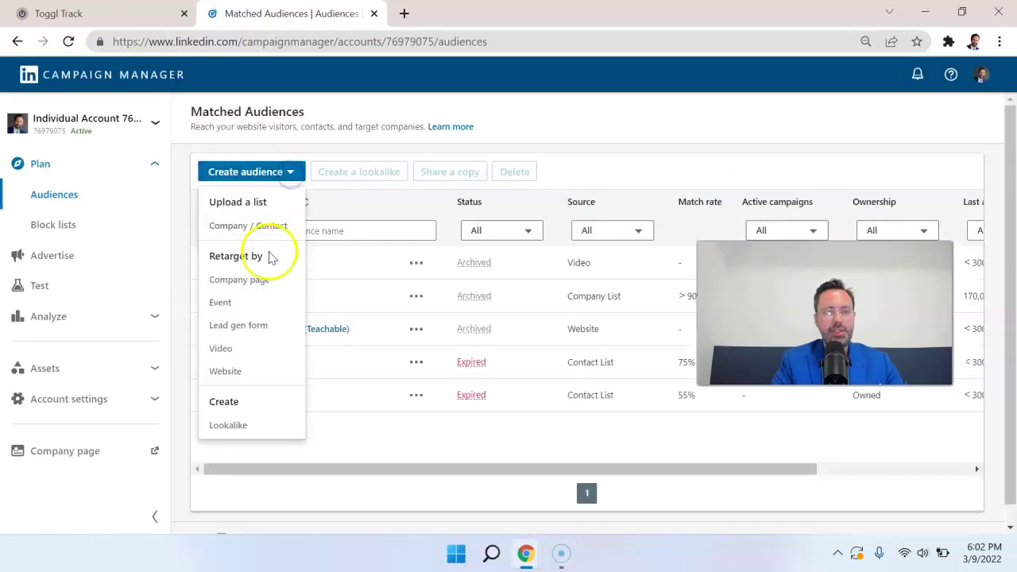
left_click(255, 379)
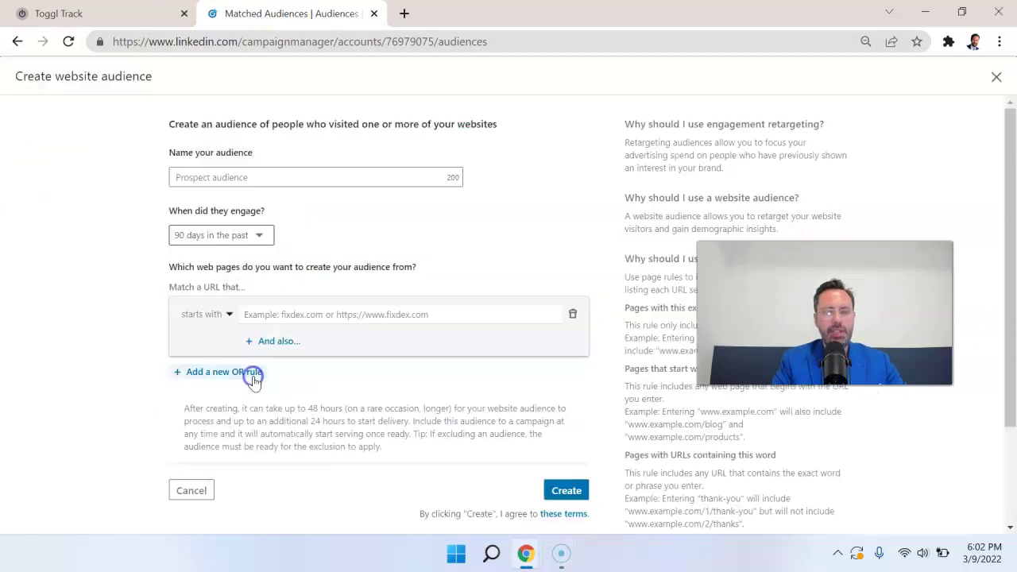
left_click(261, 240)
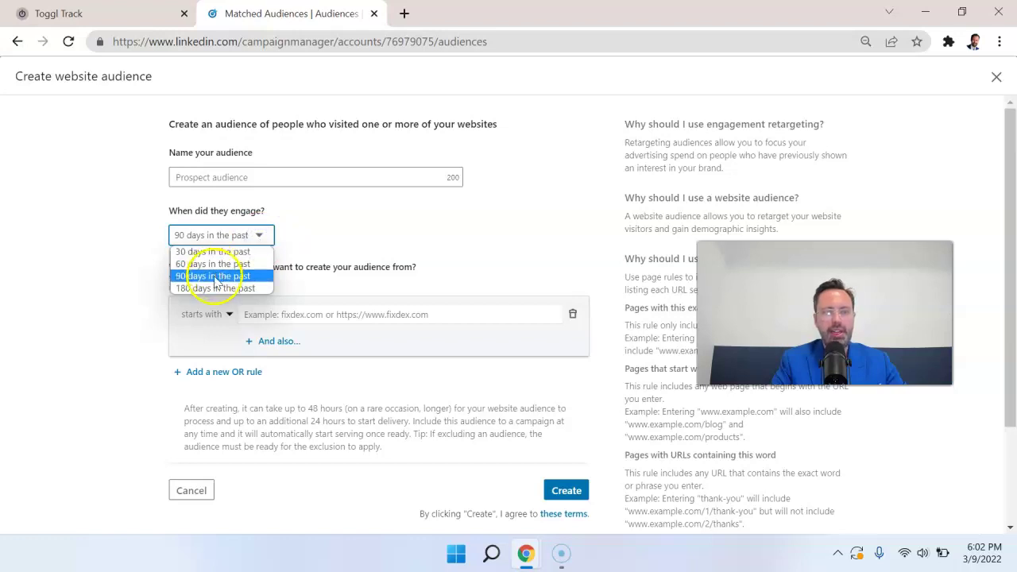
left_click(352, 250)
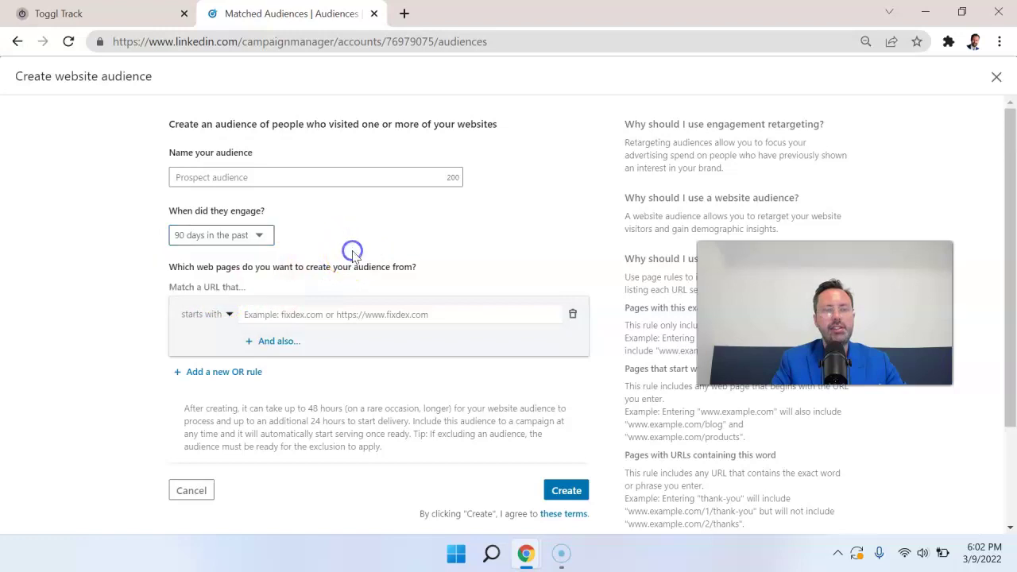
Add a second OR URL-matching rule to the website audience, leaving its URL blank
scroll(318, 262, "down", 2)
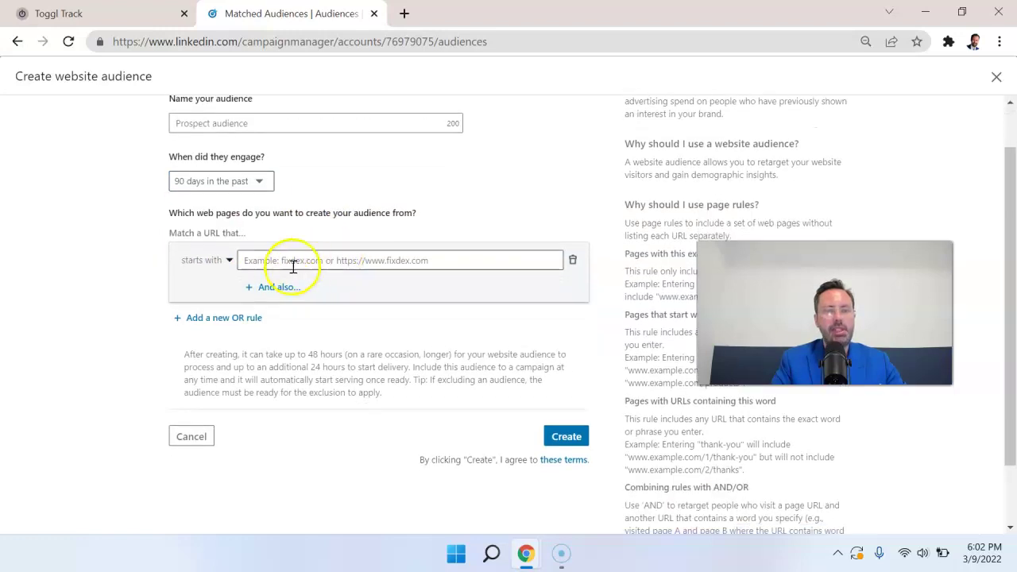
left_click(210, 318)
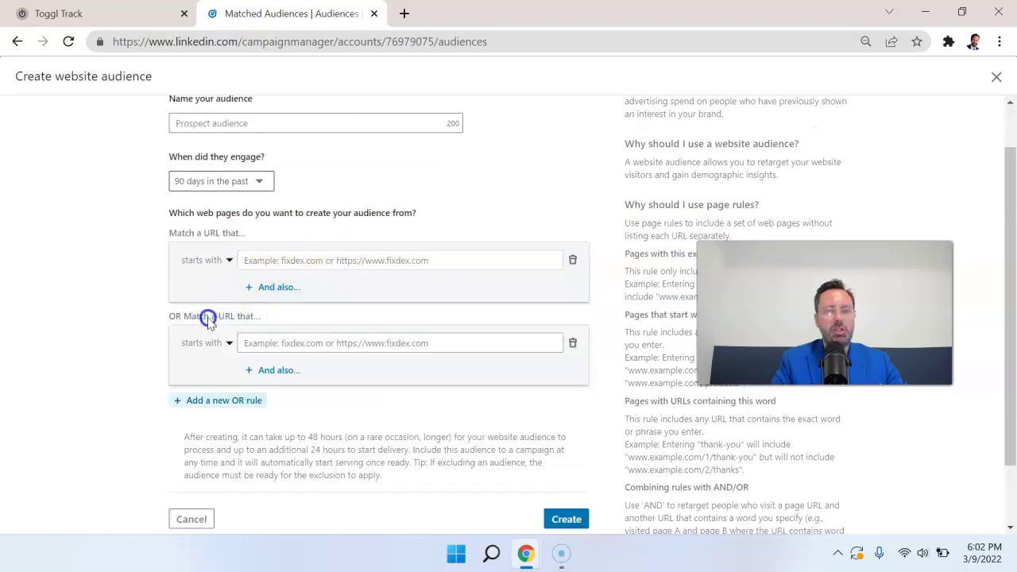
left_click(278, 342)
left_click(541, 215)
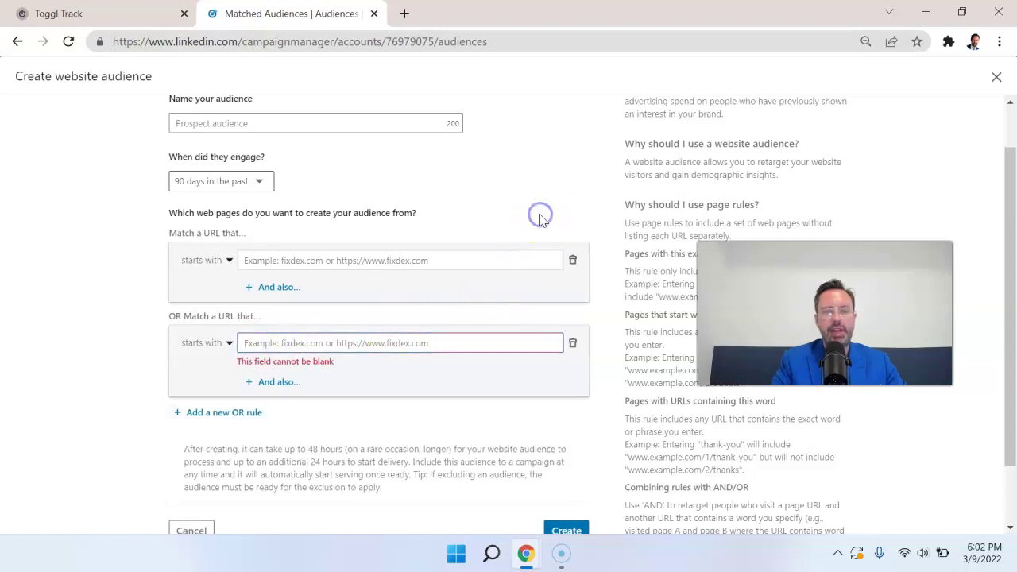
left_click(377, 314)
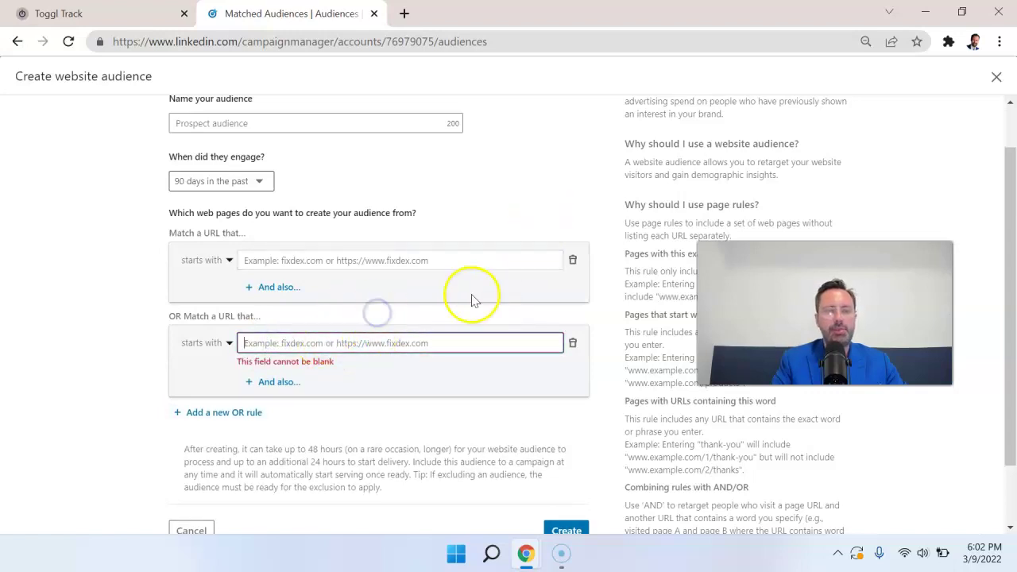
scroll(472, 301, "down", 1)
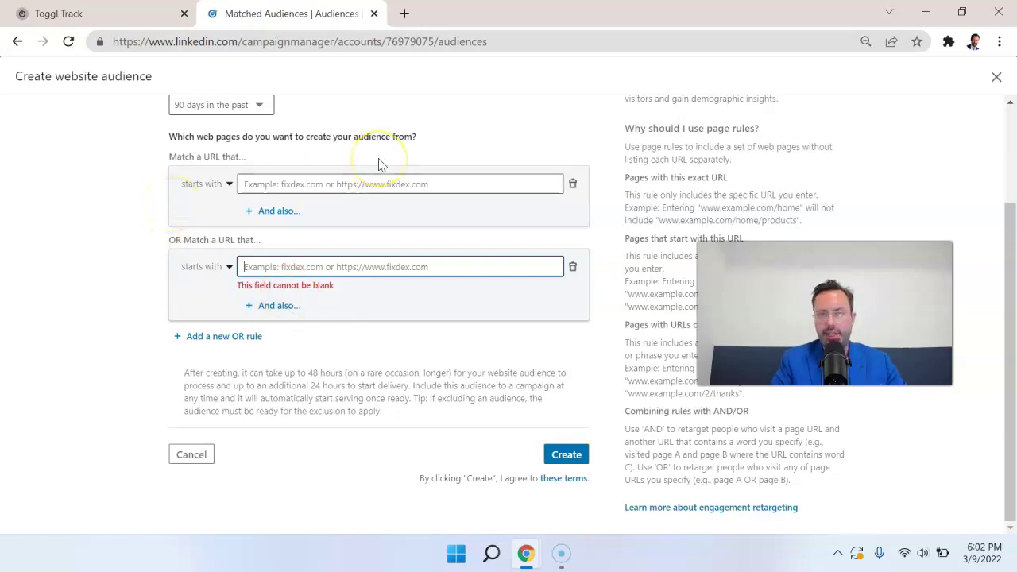
left_click(493, 134)
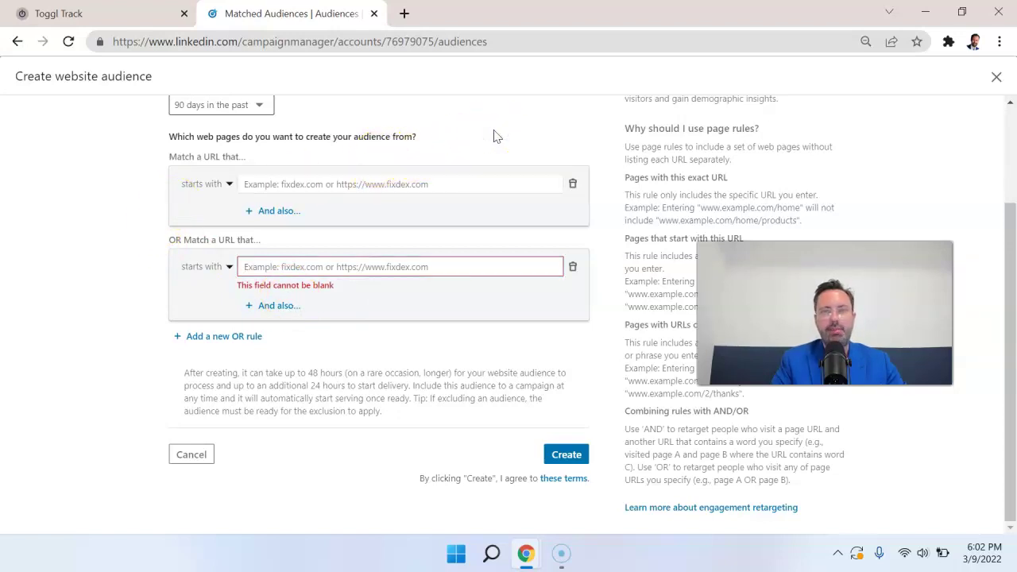
scroll(493, 137, "up", 2)
left_click(515, 243)
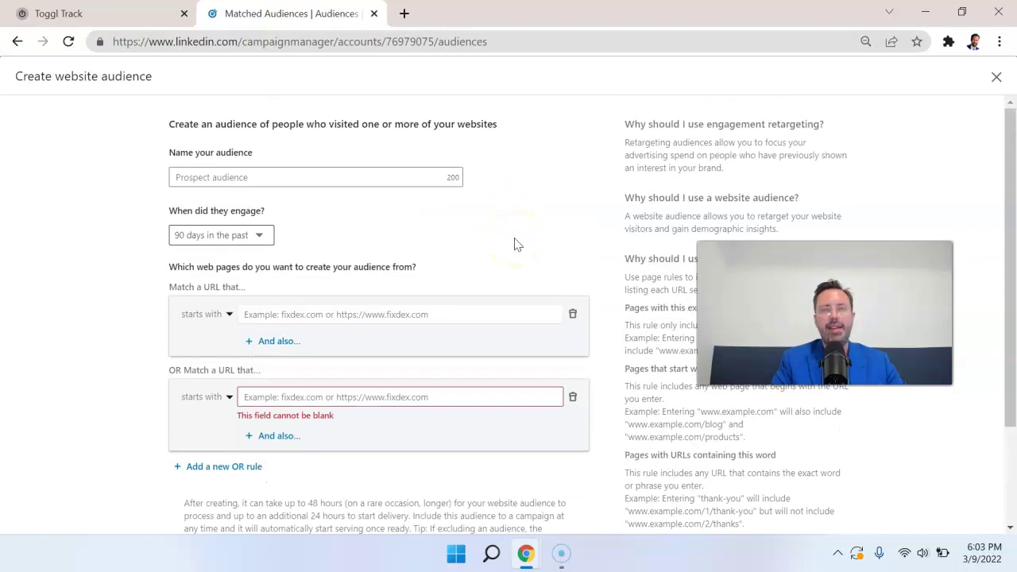
left_click(159, 407)
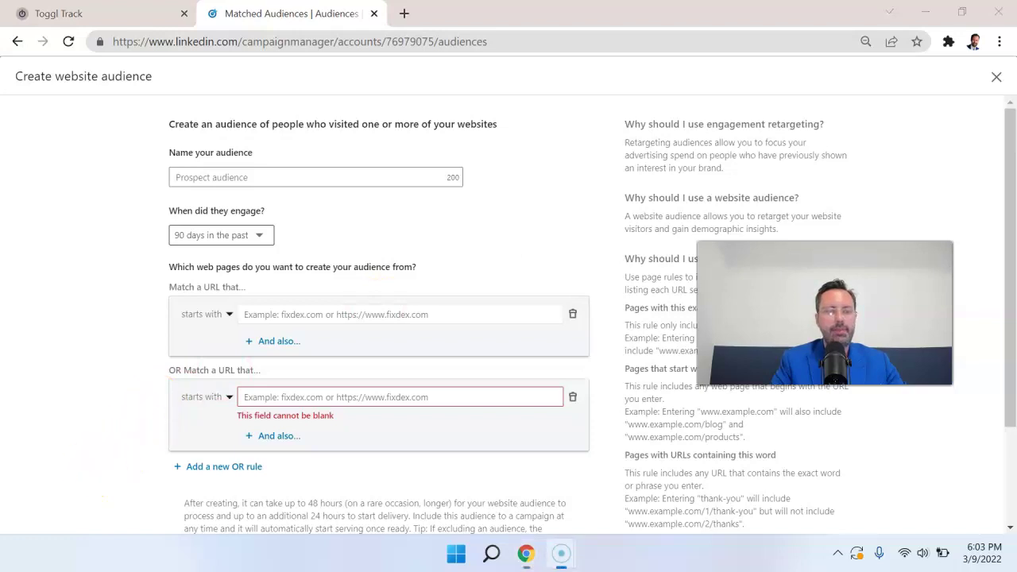
Open the lookalike audience form from the matched audiences page, review its requirements, and go back to the previous page
left_click(288, 172)
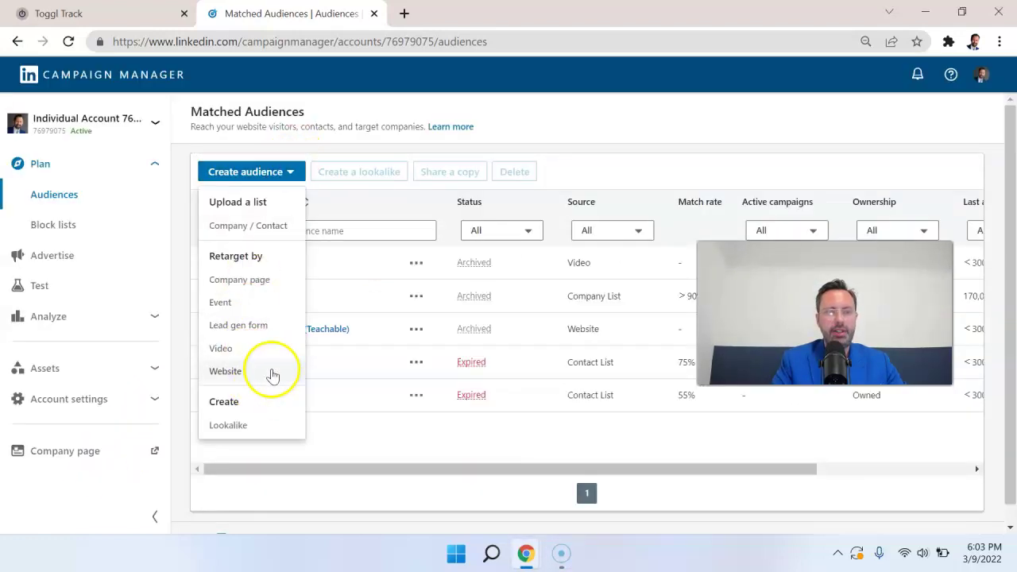
left_click(243, 434)
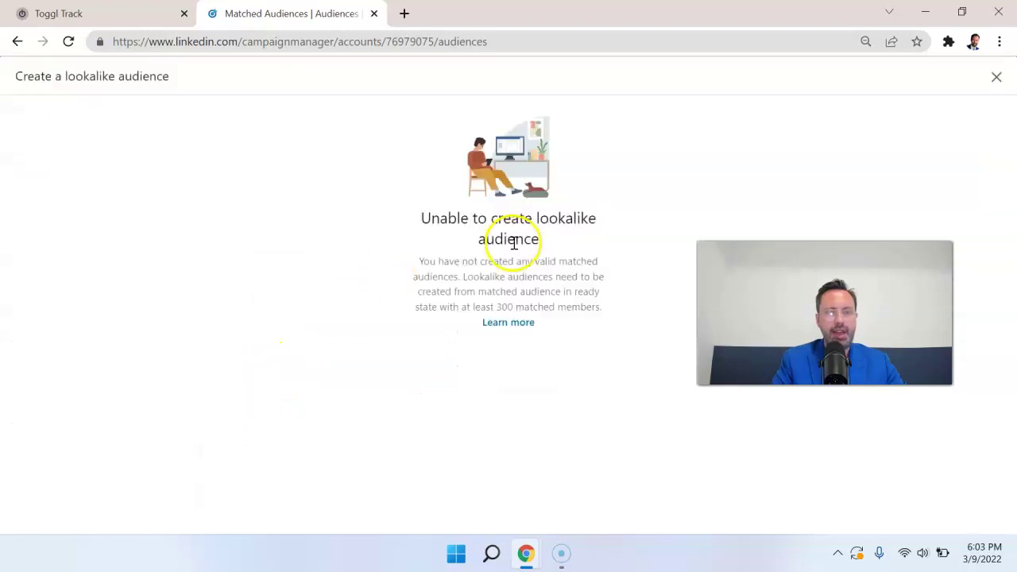
left_click(17, 42)
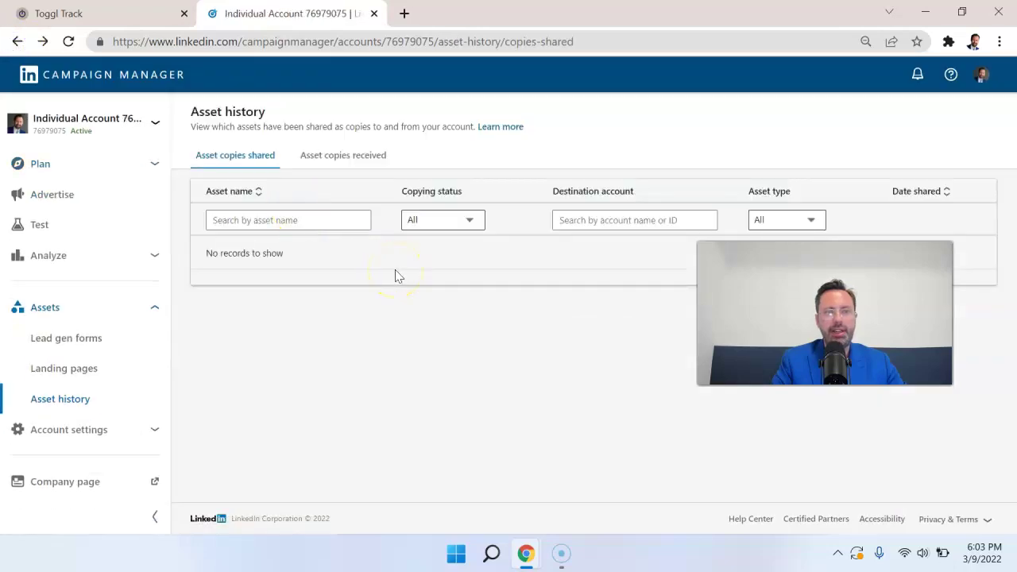